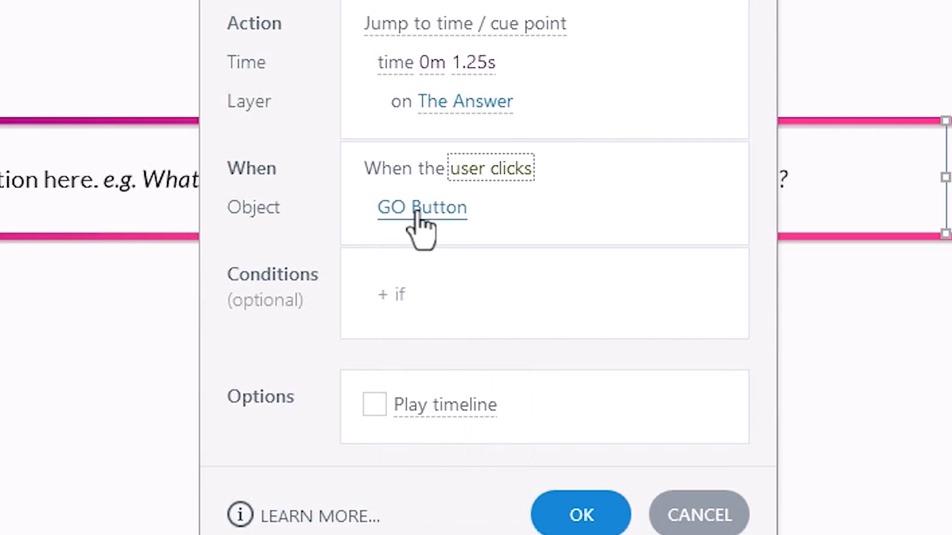
# Add the condition User_Prompt is not equal to blank (ignore case) to the GO Button's jump-to-time trigger and enable Play timeline.
pyautogui.click(421, 298)
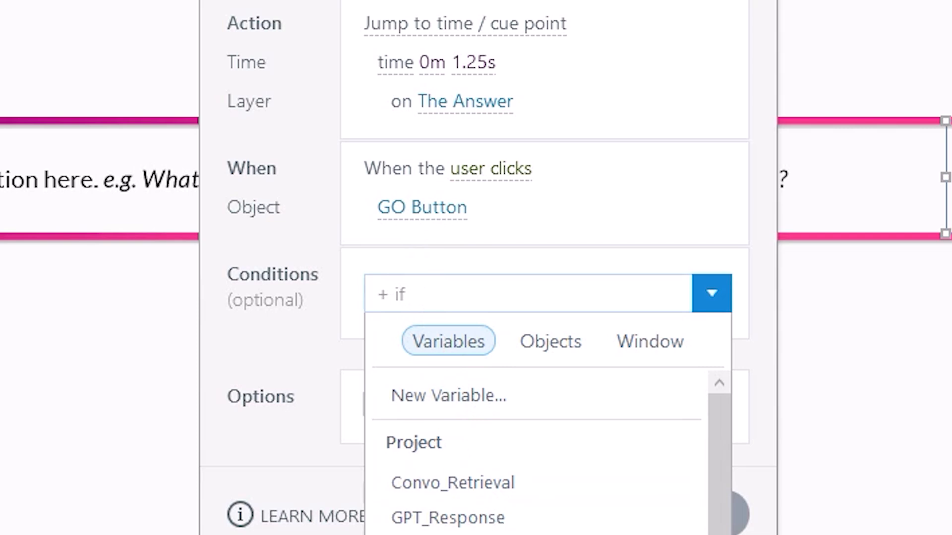
pyautogui.click(495, 534)
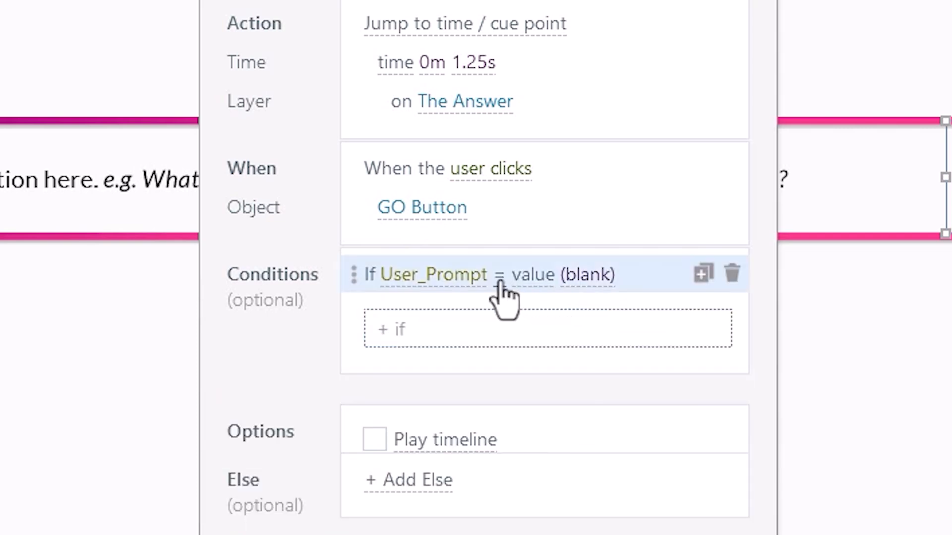
pyautogui.click(499, 278)
pyautogui.click(485, 454)
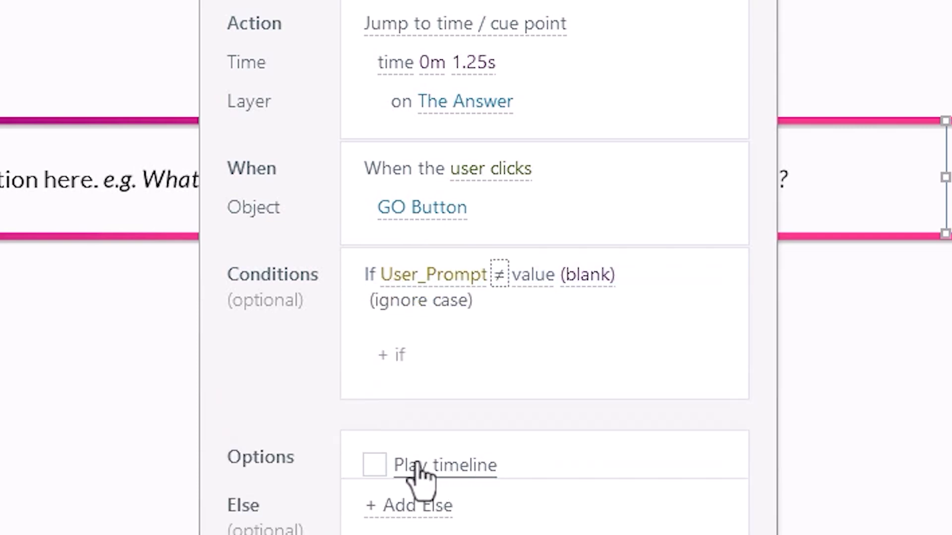
pyautogui.click(374, 467)
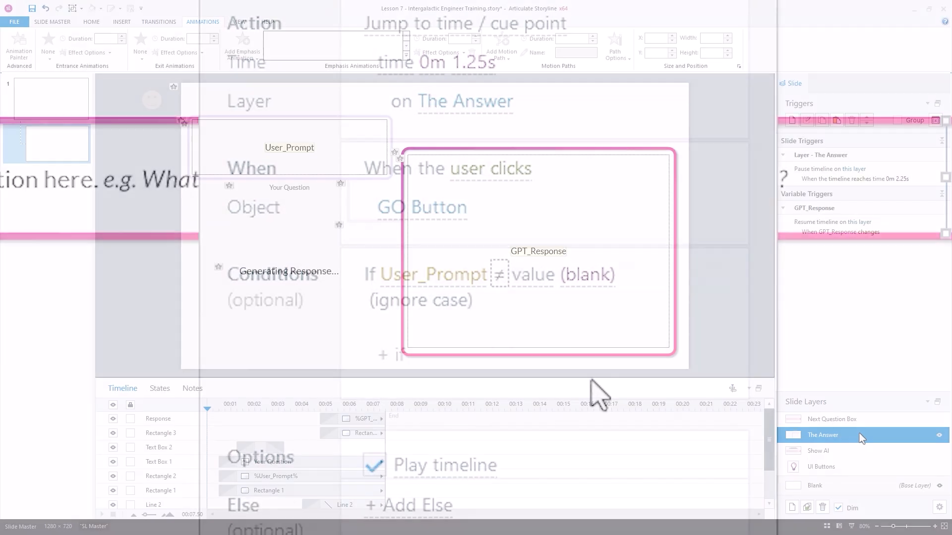
# Review the settings and condition of the GO Button's Execute JavaScript trigger on the Show AI layer.
pyautogui.click(859, 449)
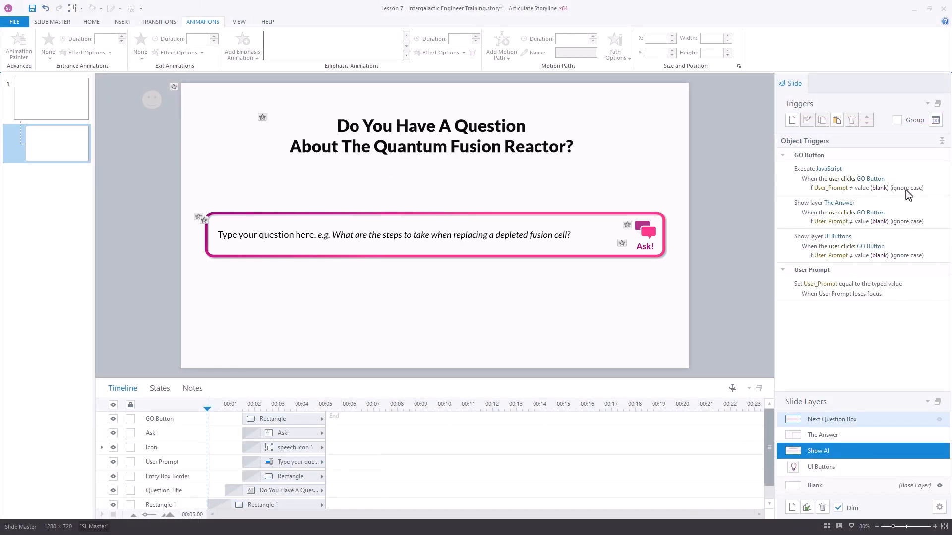
pyautogui.doubleClick(900, 175)
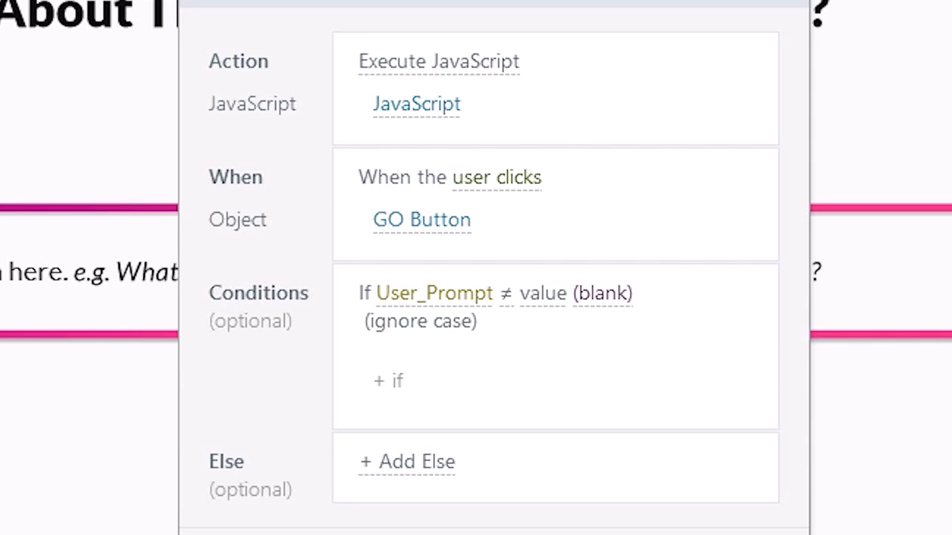
pyautogui.click(494, 341)
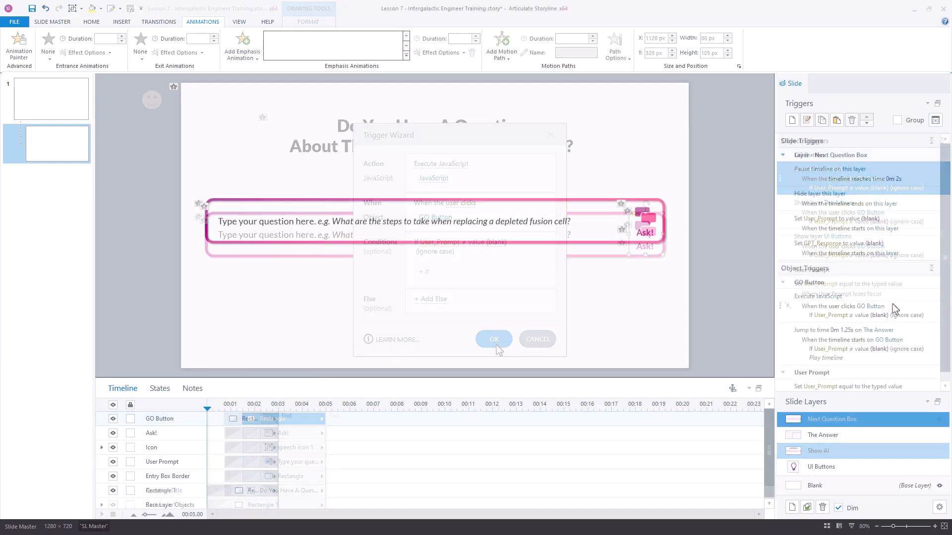
# On the Next Question Box layer, set up a new trigger that resumes this layer's timeline when the user clicks GO Button.
pyautogui.click(918, 333)
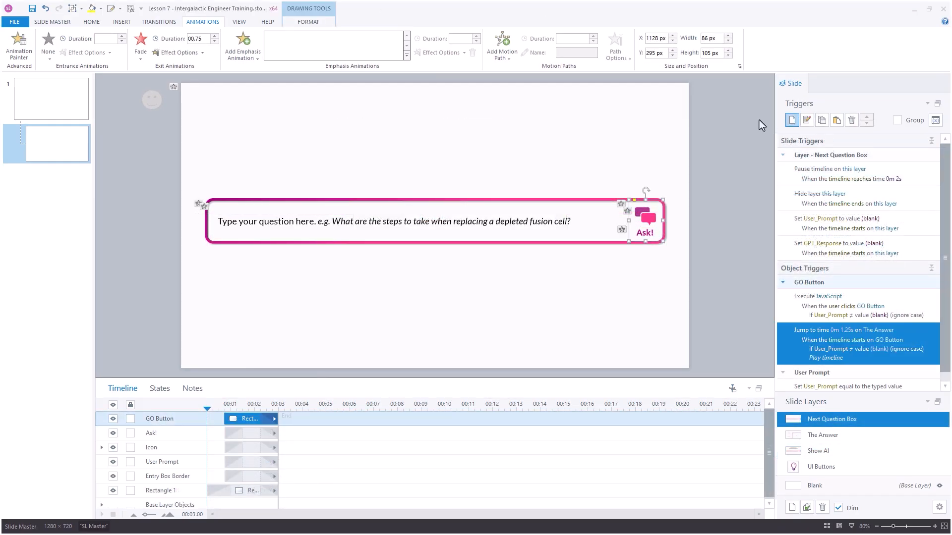
pyautogui.click(807, 120)
pyautogui.click(460, 164)
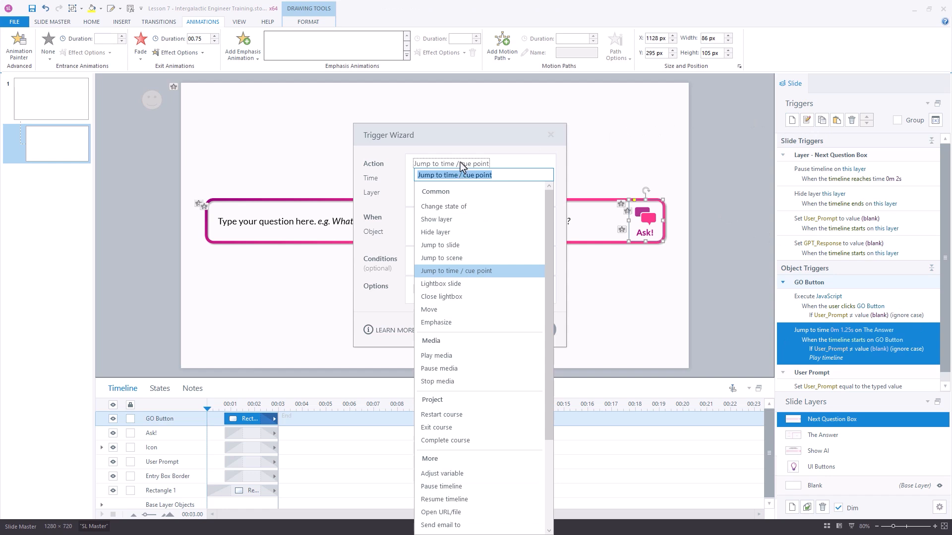
pyautogui.click(460, 500)
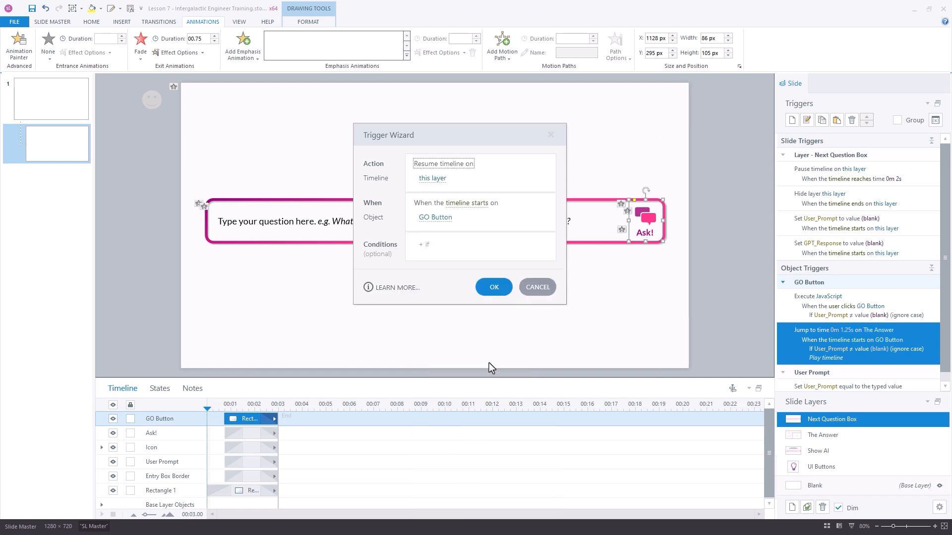
pyautogui.click(466, 202)
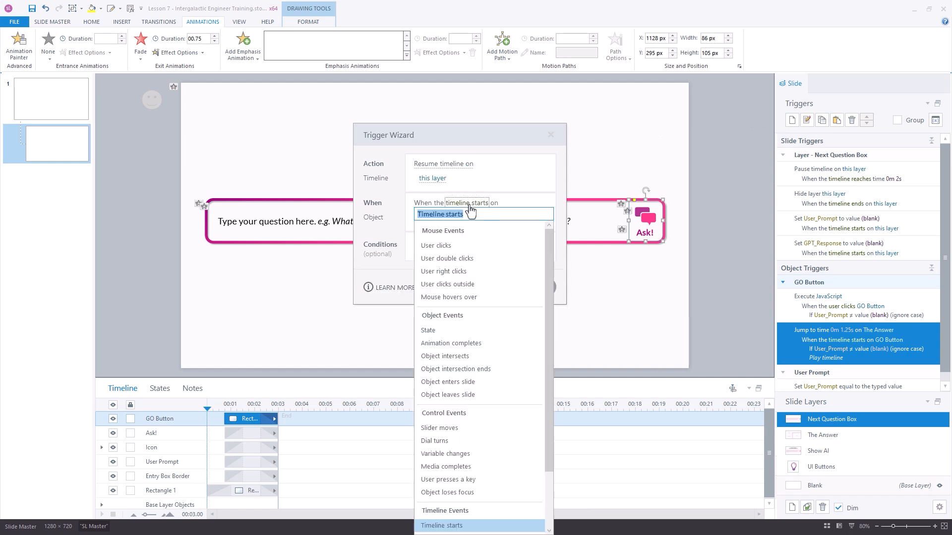
pyautogui.click(462, 242)
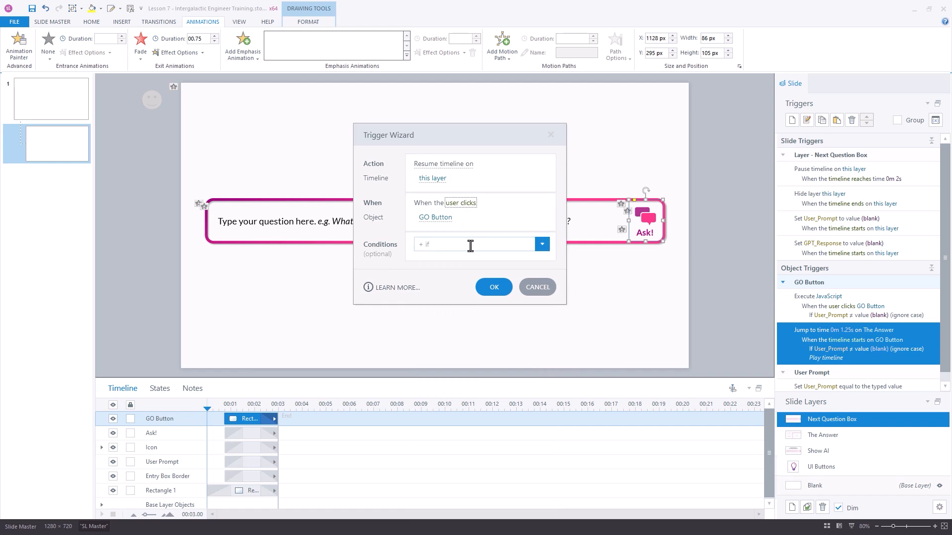
# Add the condition User_Prompt is not equal to blank (ignore case) to the resume timeline trigger and save it.
pyautogui.click(470, 245)
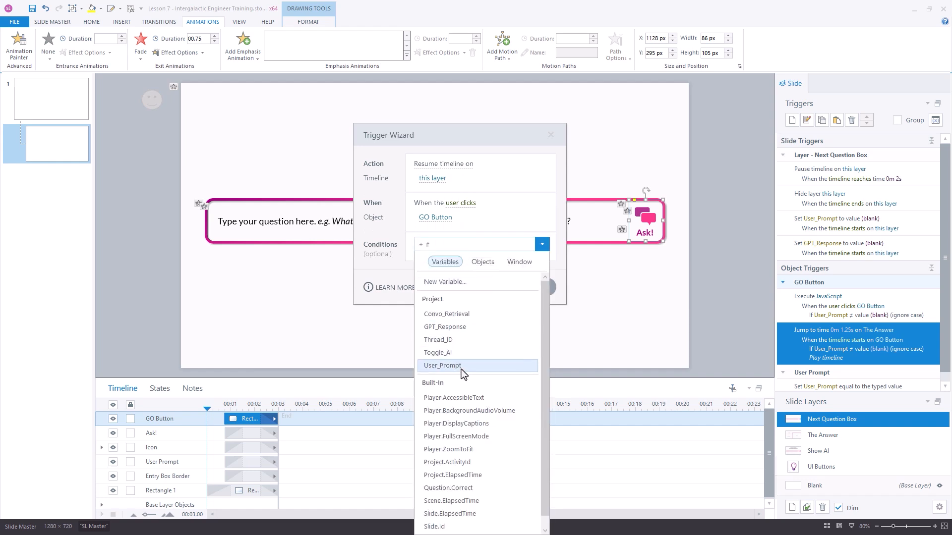
pyautogui.click(460, 367)
pyautogui.click(465, 242)
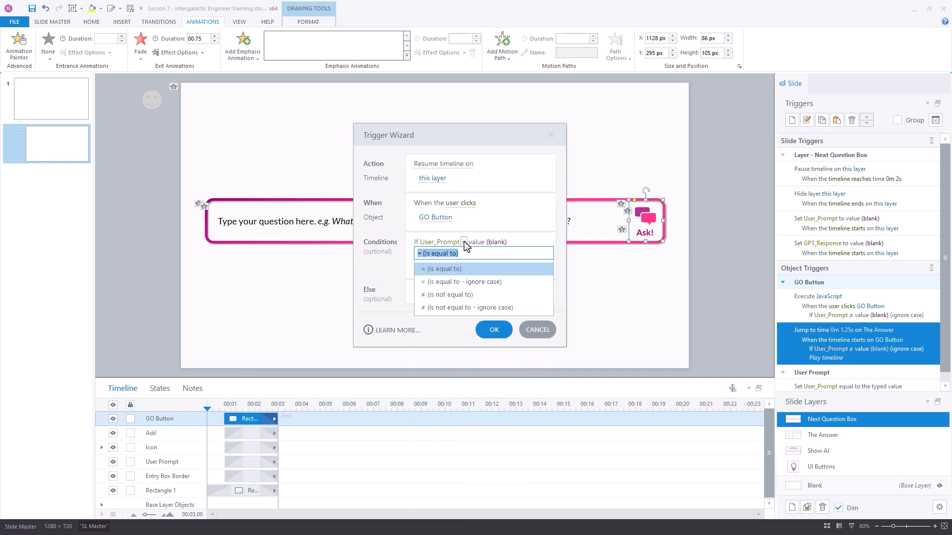
pyautogui.click(462, 311)
pyautogui.click(485, 330)
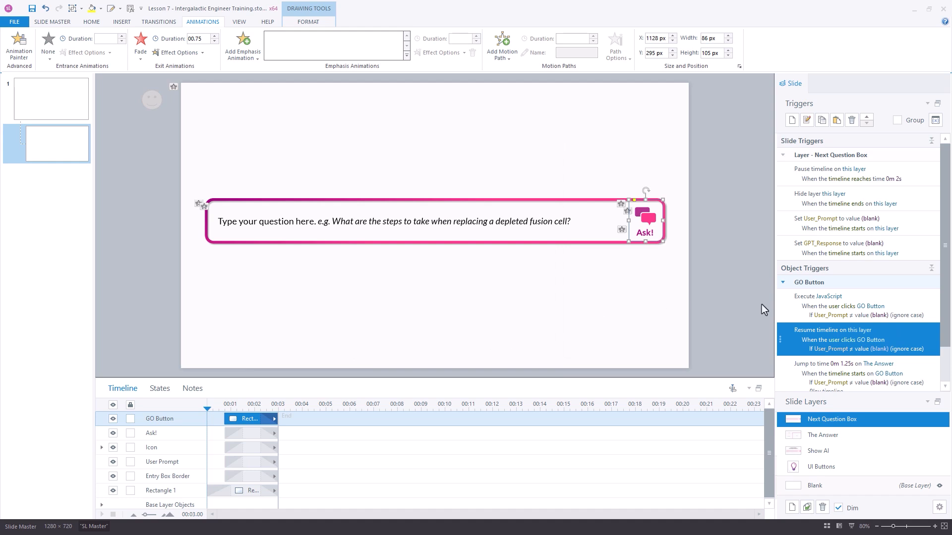
pyautogui.scroll(-2, 947, 278)
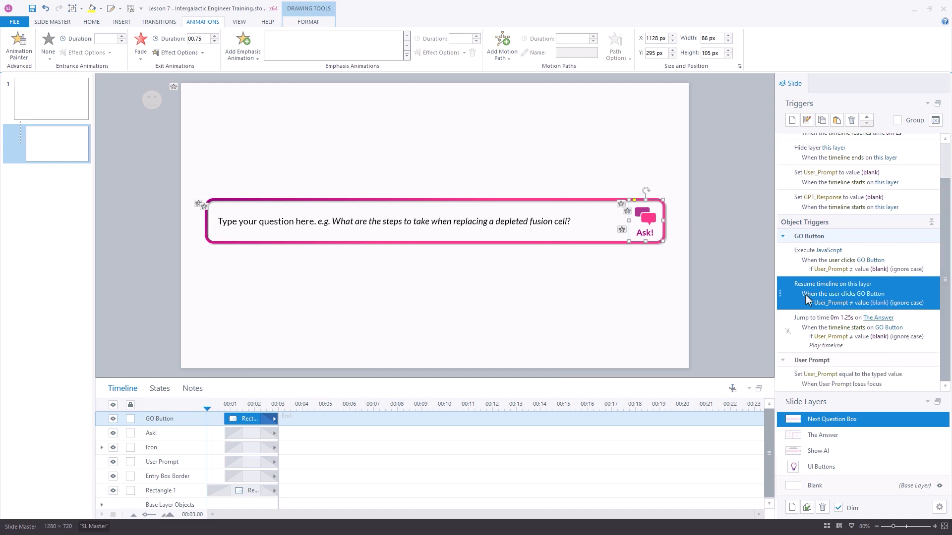
pyautogui.click(710, 255)
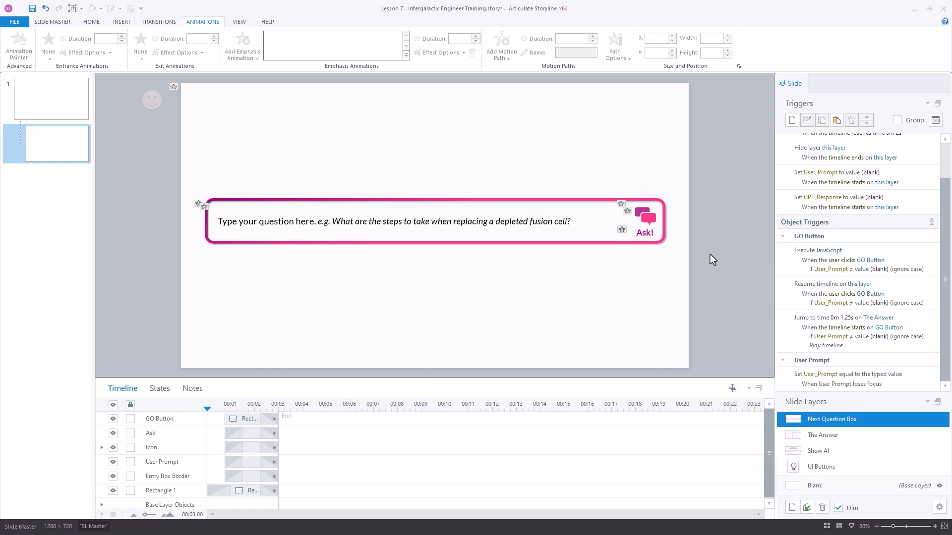
# On The Answer layer, insert a fully rounded button over the Generating Response text and label it "Ask another question?".
pyautogui.click(824, 435)
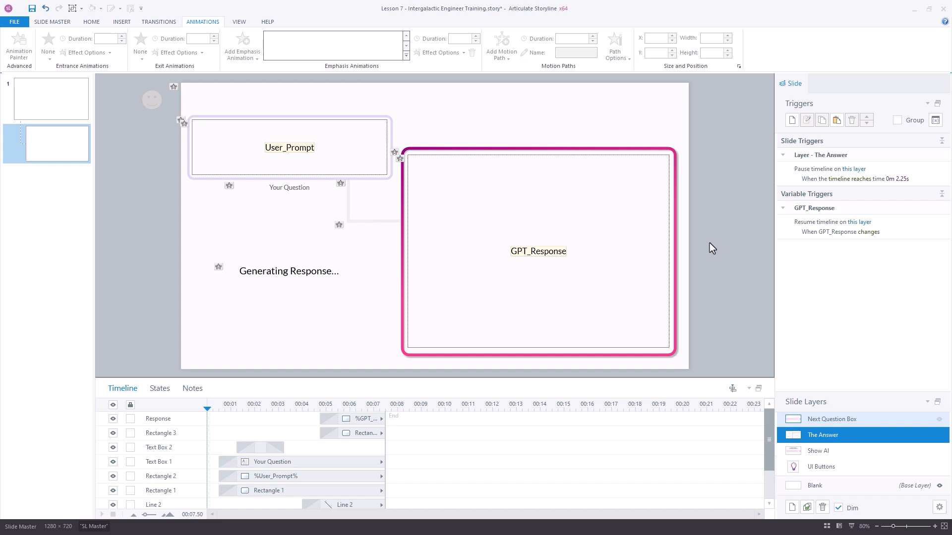
pyautogui.click(122, 21)
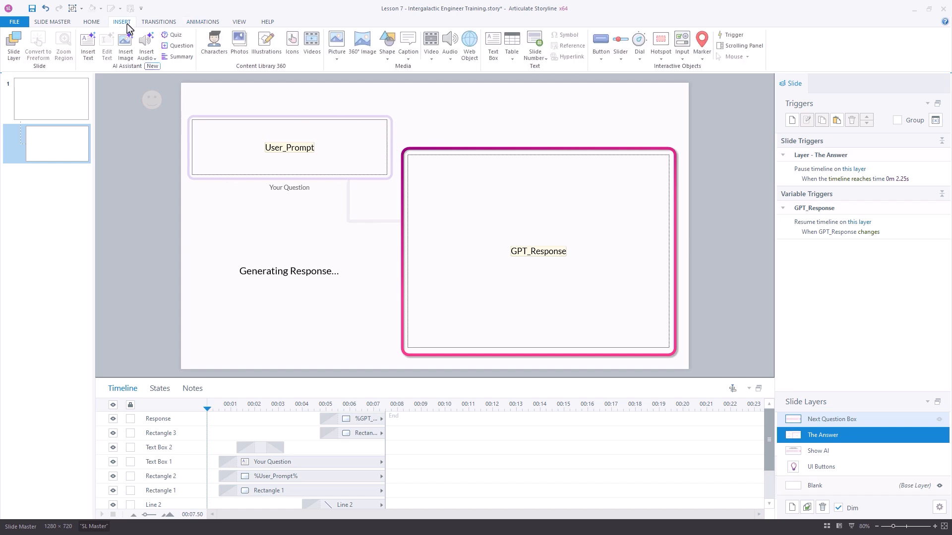
pyautogui.click(602, 59)
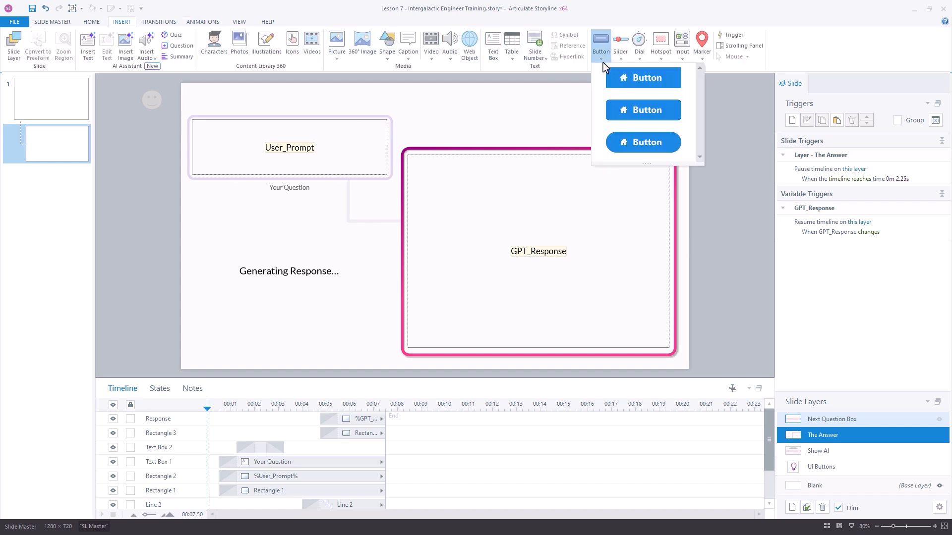
pyautogui.click(629, 149)
pyautogui.moveTo(217, 251); pyautogui.dragTo(372, 287)
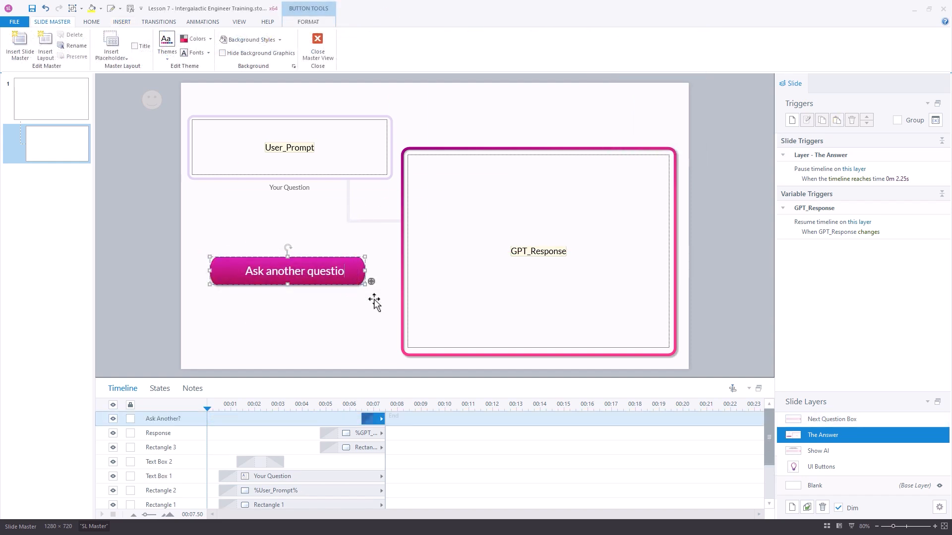
pyautogui.write('n?')
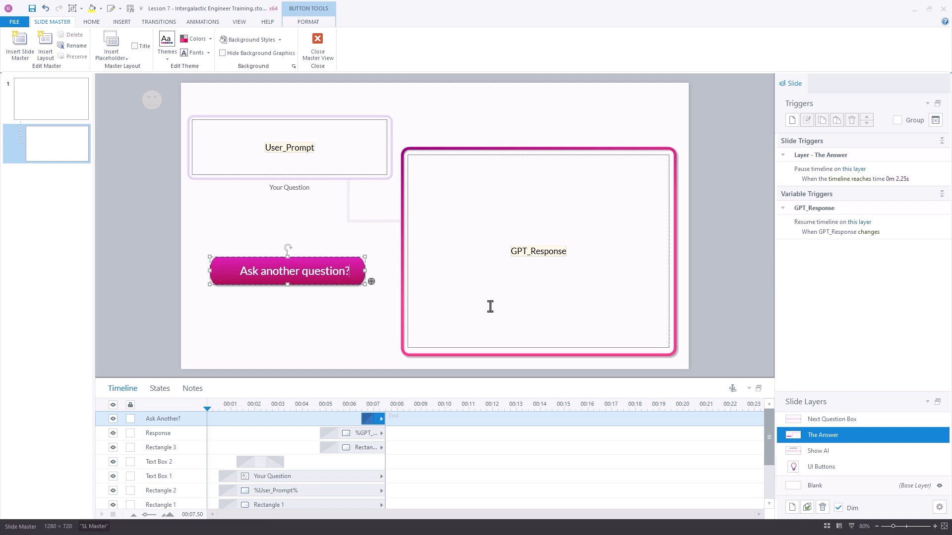
pyautogui.click(754, 306)
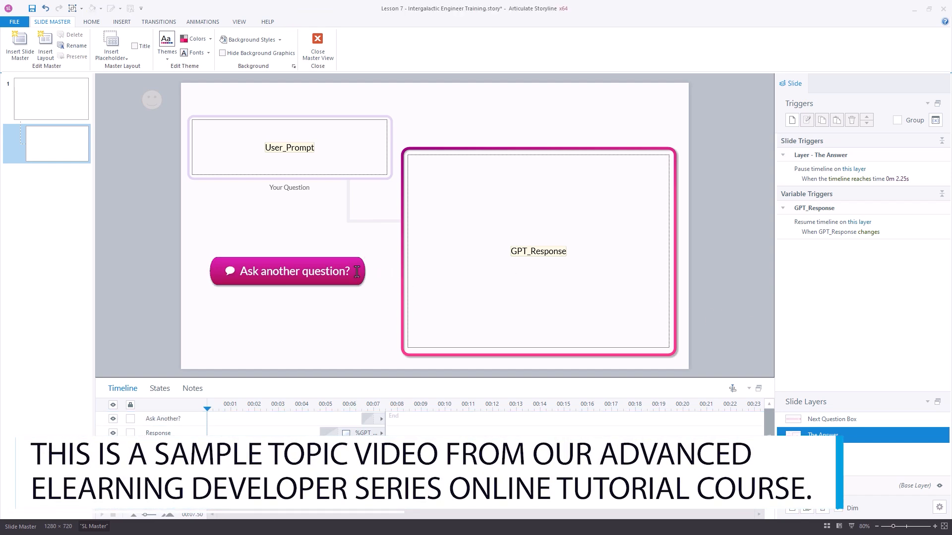
# Add a trigger that changes the Ask Another? button's state to Hidden when the user clicks it.
pyautogui.click(329, 270)
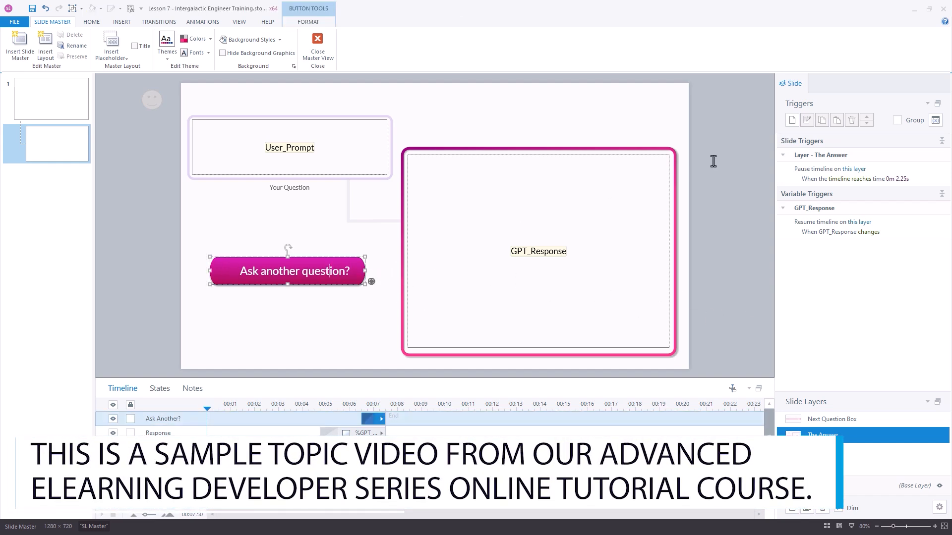
pyautogui.click(791, 120)
pyautogui.click(446, 165)
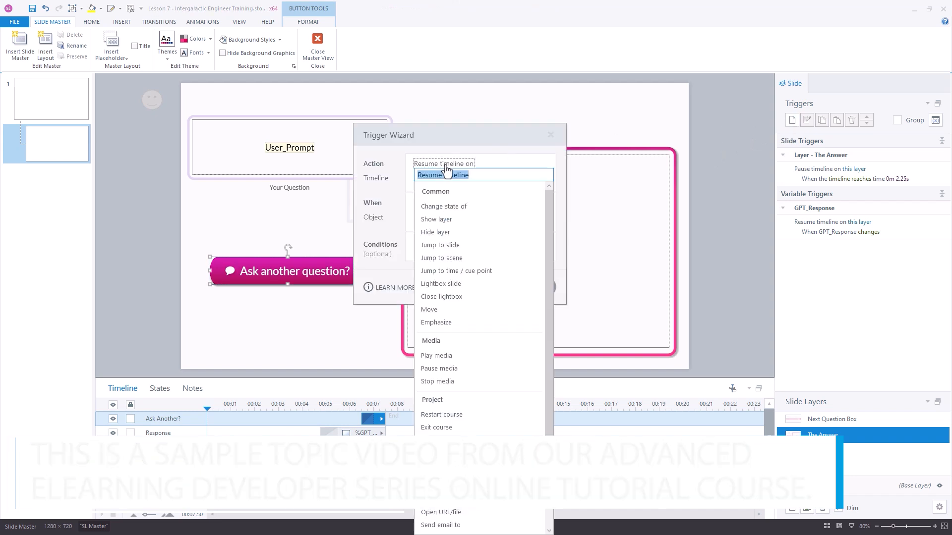
pyautogui.click(446, 208)
pyautogui.click(468, 193)
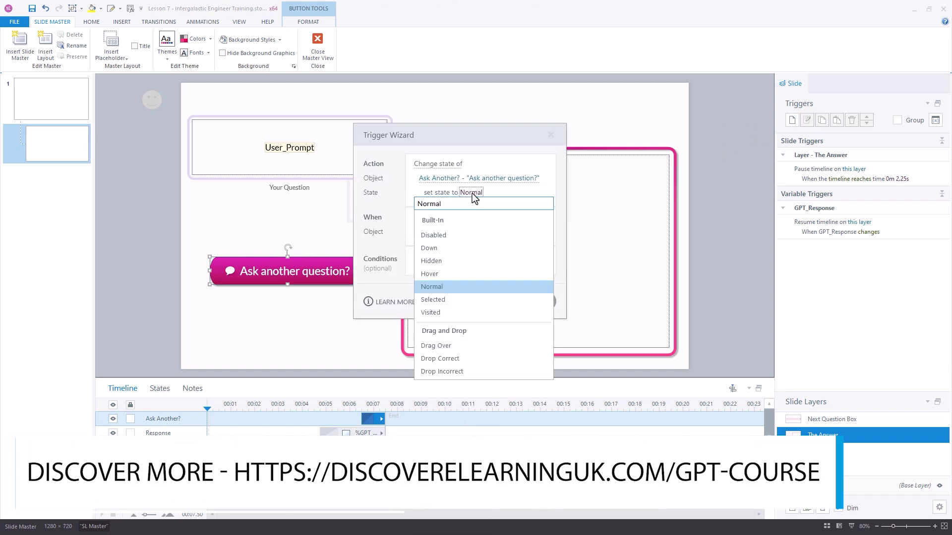
pyautogui.click(448, 267)
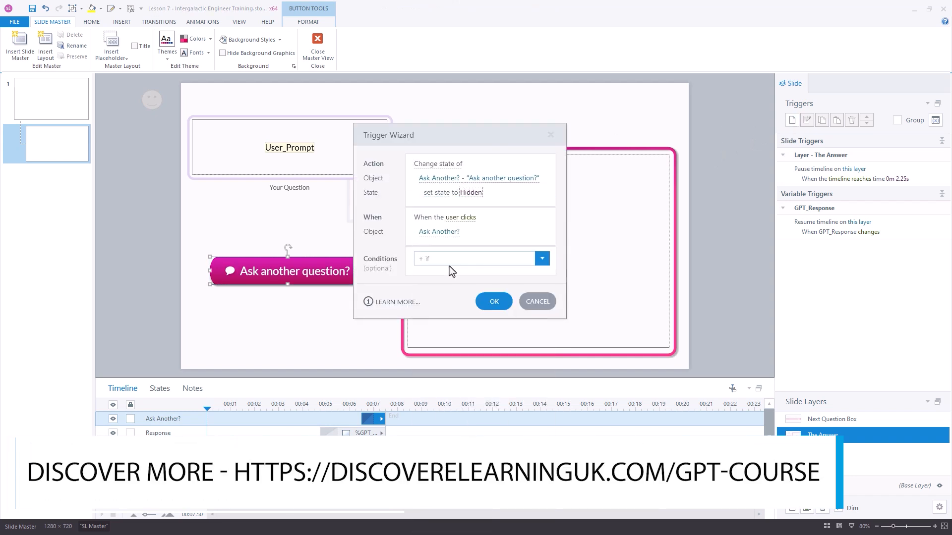
pyautogui.click(487, 293)
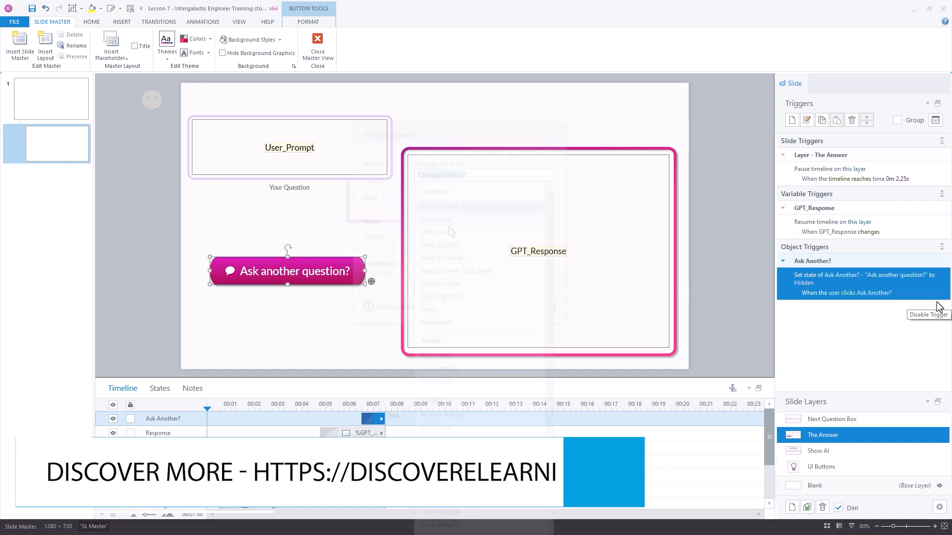
# Add a trigger that hides the Next Question Box layer when the user clicks Ask Another?, and duplicate that trigger.
pyautogui.click(448, 233)
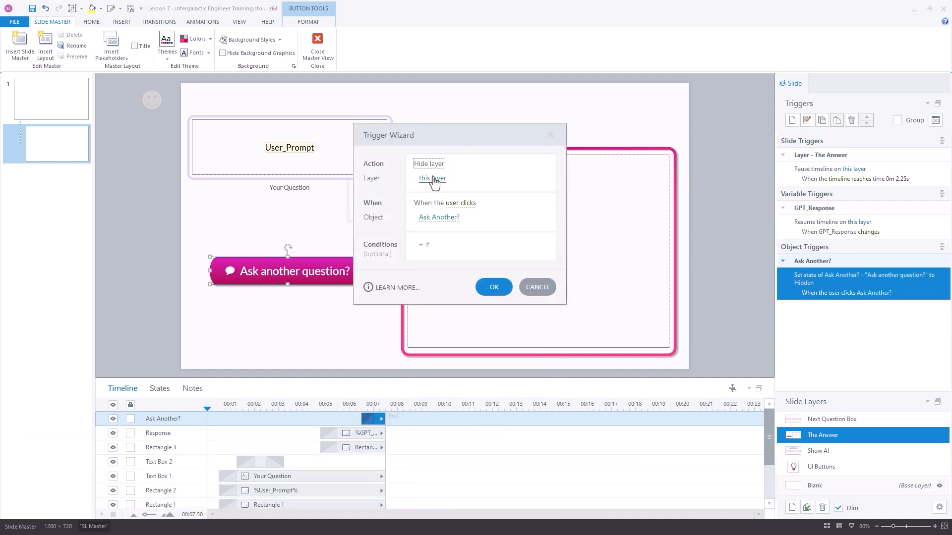
pyautogui.click(434, 181)
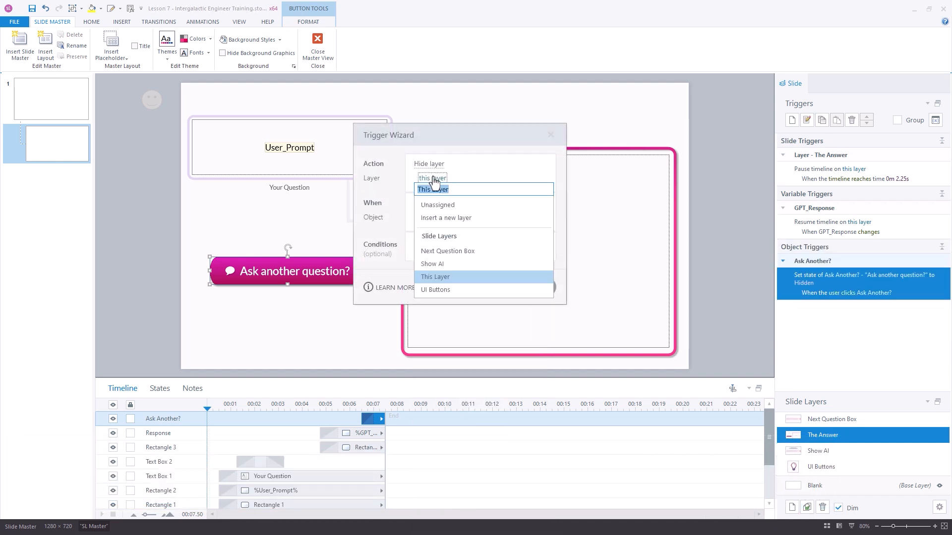
pyautogui.click(460, 256)
pyautogui.click(492, 286)
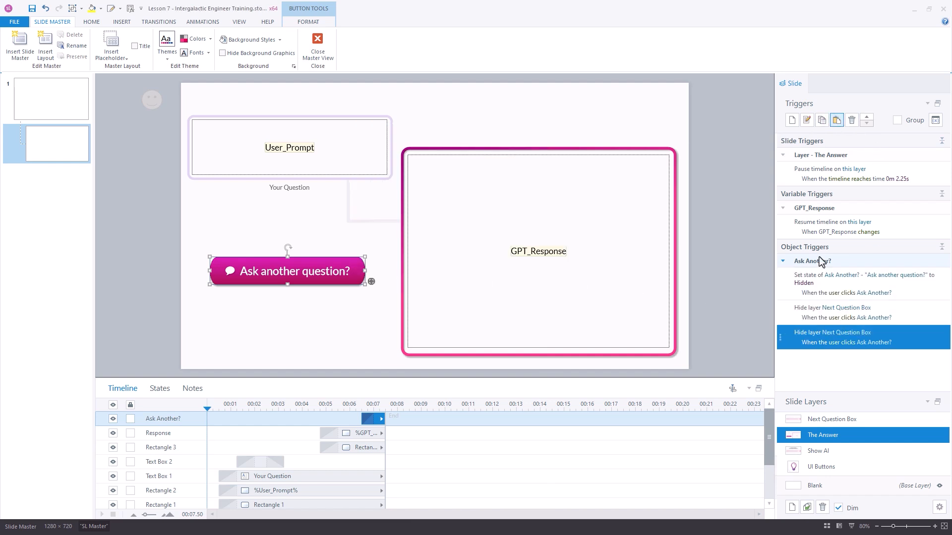
pyautogui.click(808, 333)
pyautogui.scroll(3, 820, 277)
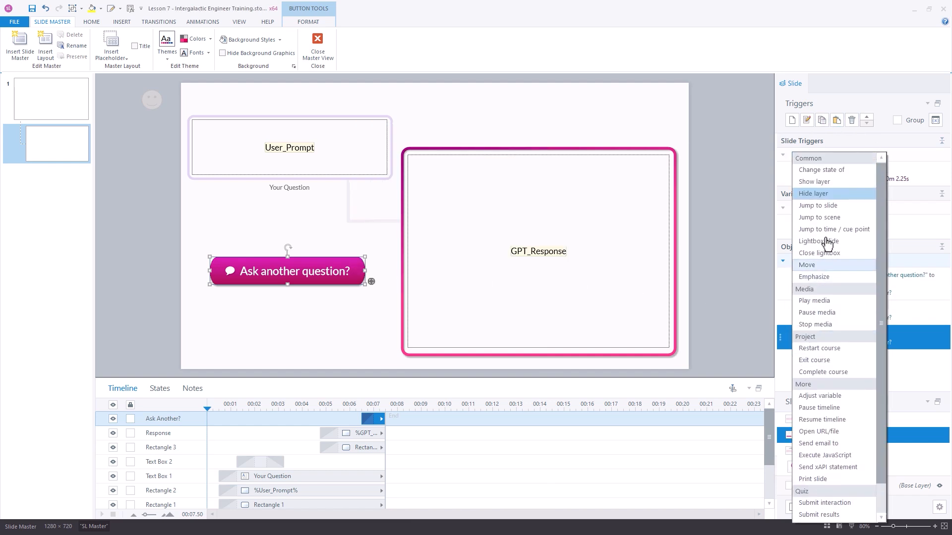
pyautogui.click(821, 174)
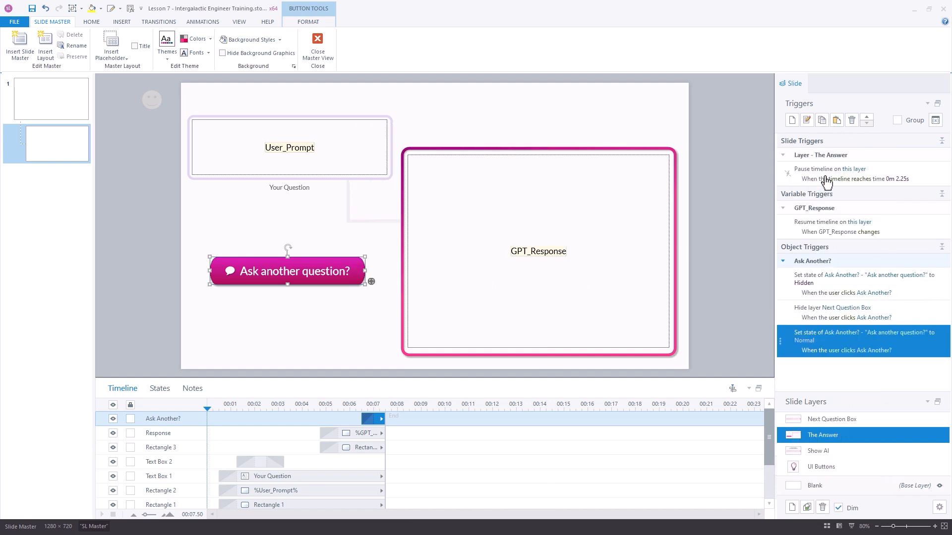
pyautogui.click(840, 350)
# Change the duplicated Ask Another? trigger's action to Show layer, targeting Next Question Box.
pyautogui.click(809, 333)
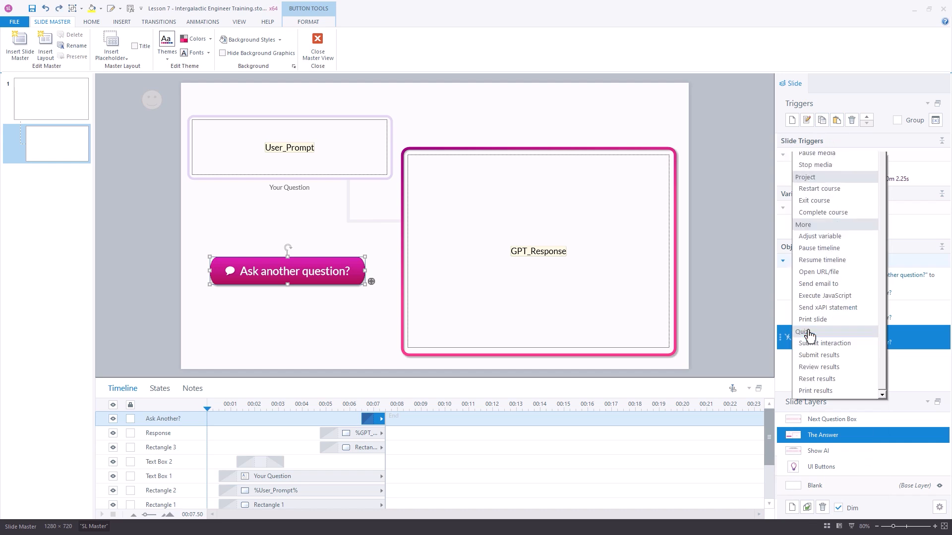
pyautogui.scroll(1, 820, 293)
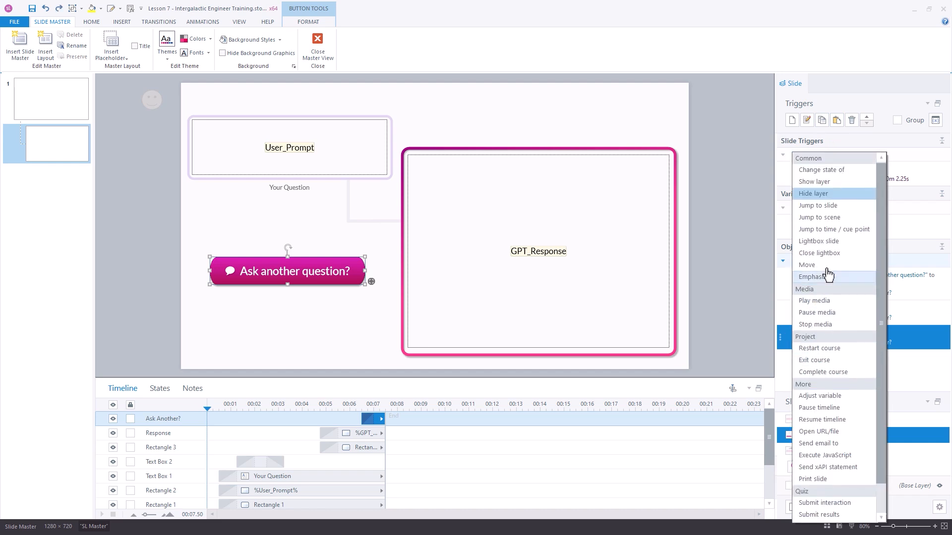
pyautogui.click(823, 182)
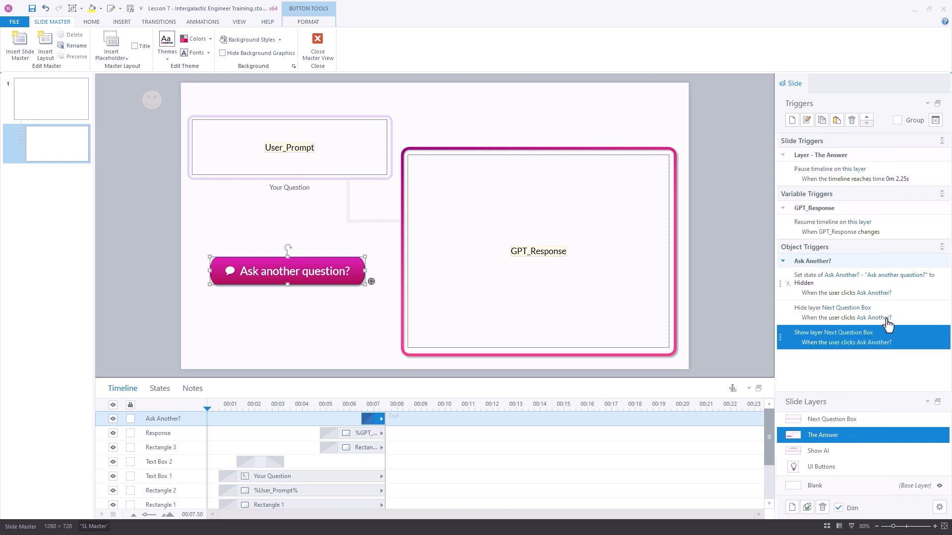
# Duplicate the show layer trigger and set the copy to show the UI Buttons layer when Ask Another? is clicked.
pyautogui.click(837, 121)
pyautogui.click(848, 361)
pyautogui.click(848, 361)
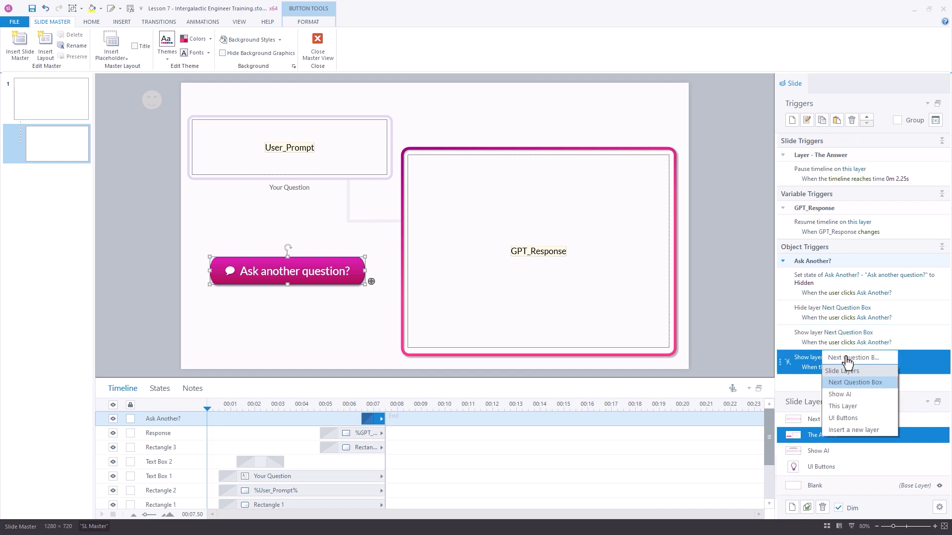
pyautogui.click(842, 401)
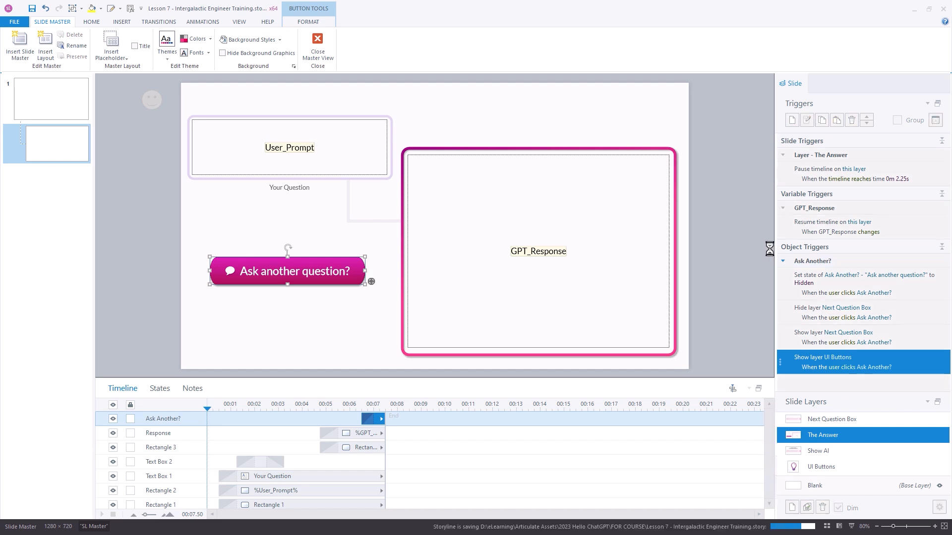
# Close the slide master view and publish the course to test it in the browser.
pyautogui.click(330, 48)
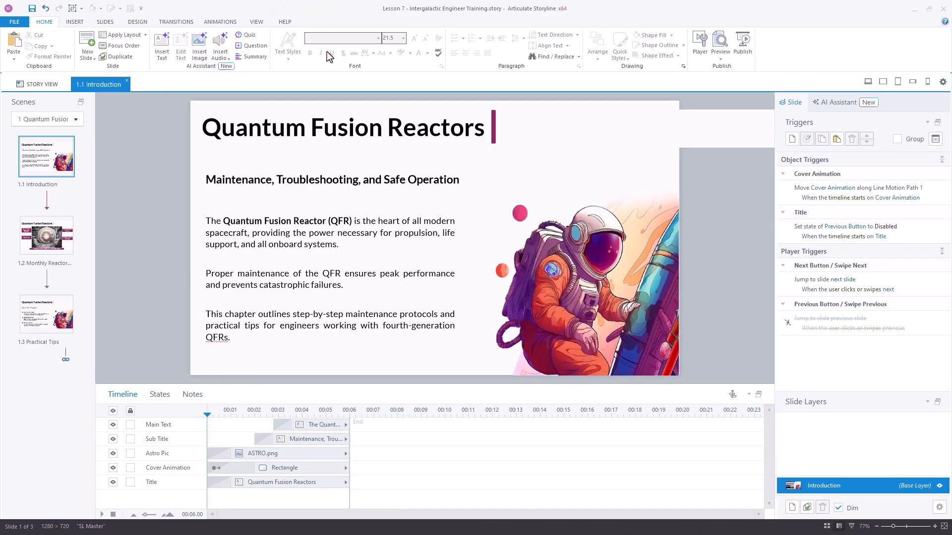
pyautogui.click(744, 45)
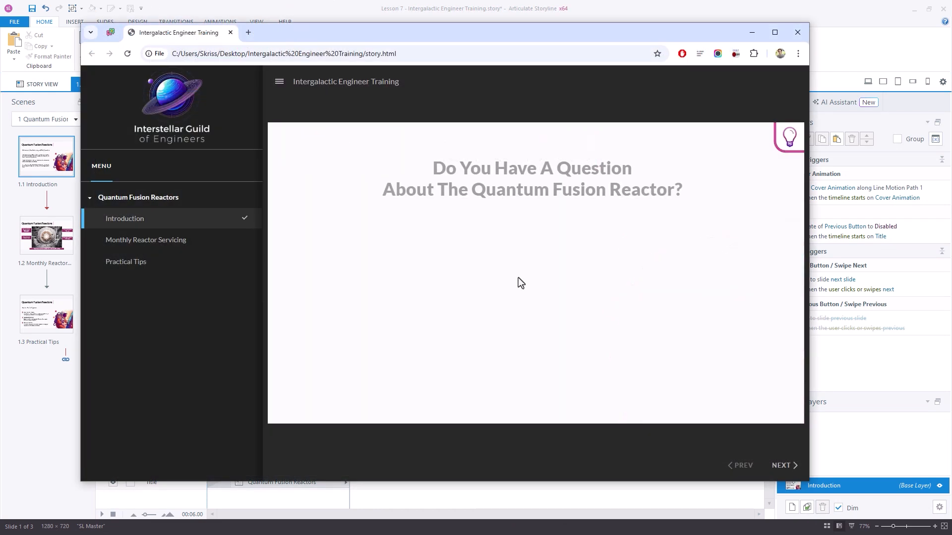
# In the published course, submit the question "How regularly should a reactor be serviced?" to the assistant.
pyautogui.click(562, 279)
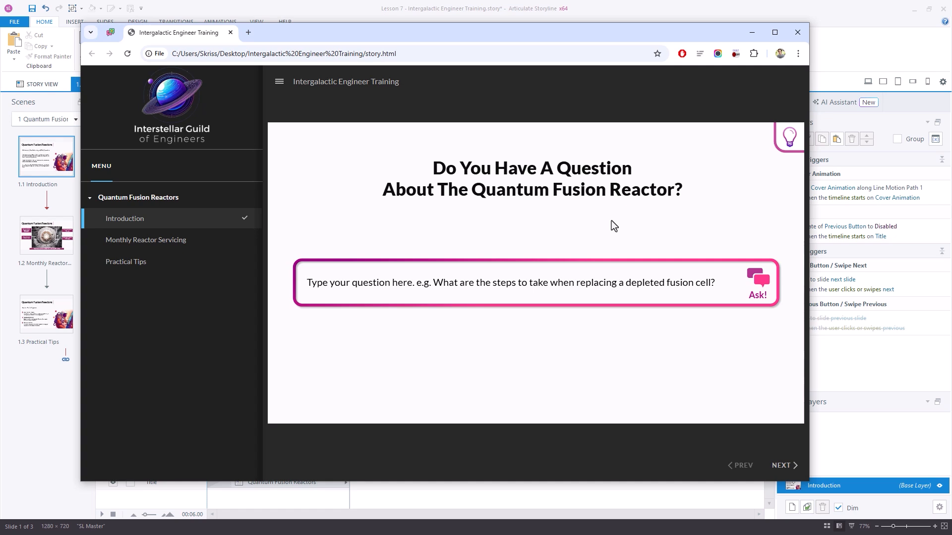
pyautogui.write('How regl')
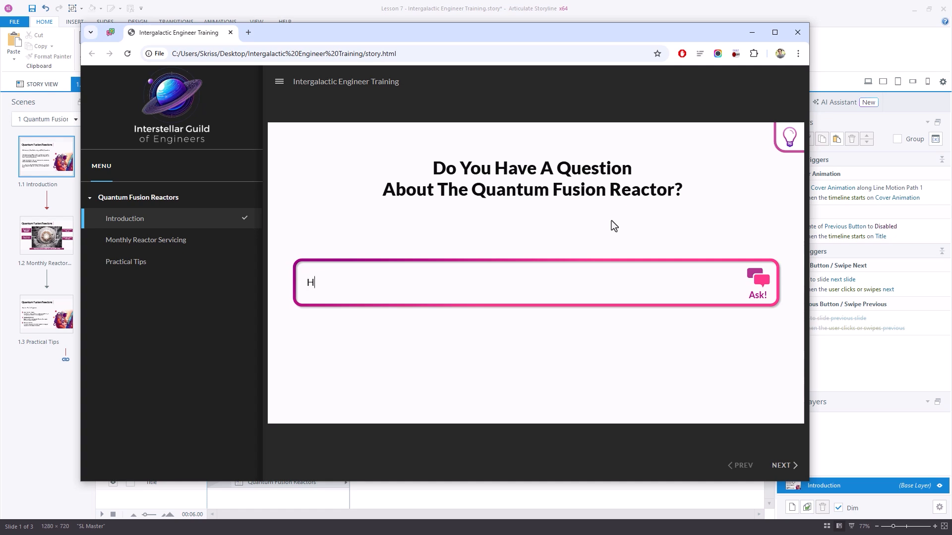
pyautogui.press('BackSpace')
pyautogui.write('ularly should a reactor be s')
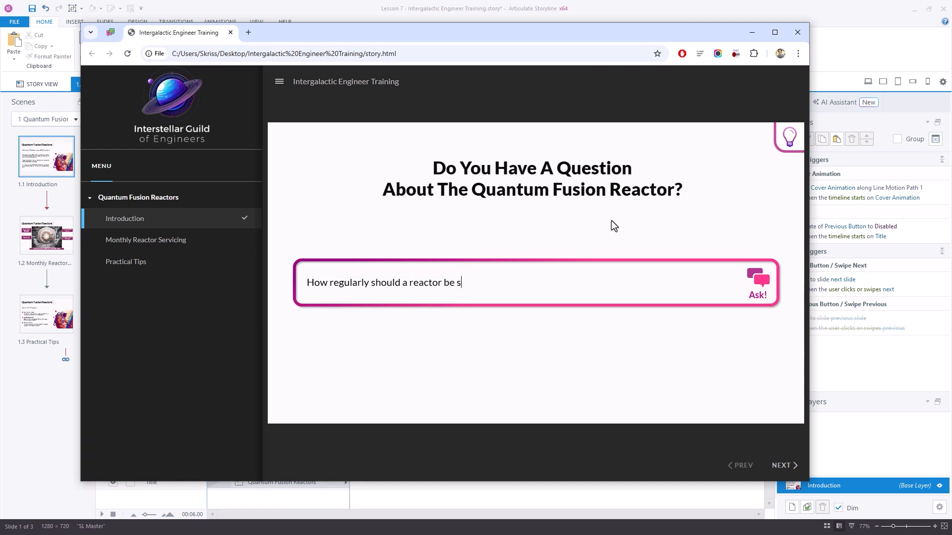
pyautogui.write('erviced?')
pyautogui.click(757, 284)
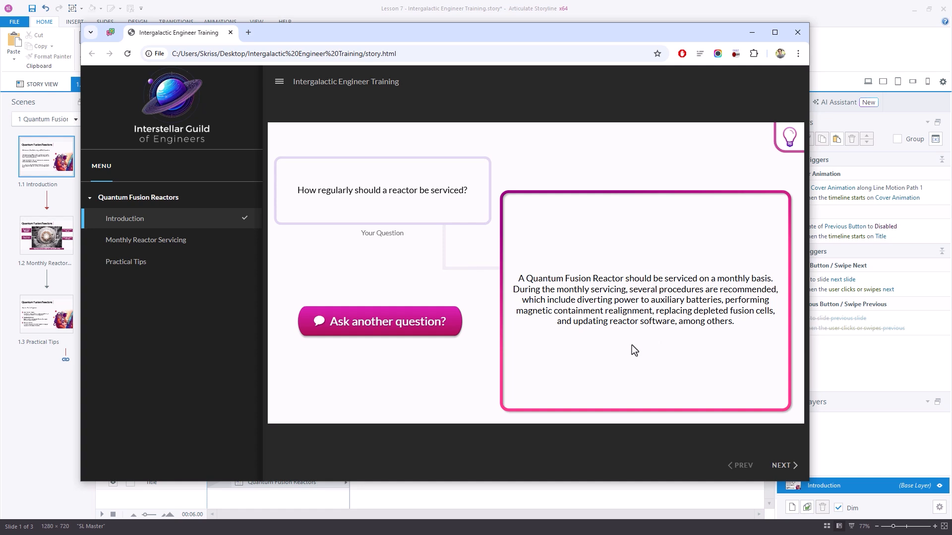
# Choose to ask another question and submit "What is the first step in the servicing process?".
pyautogui.click(384, 321)
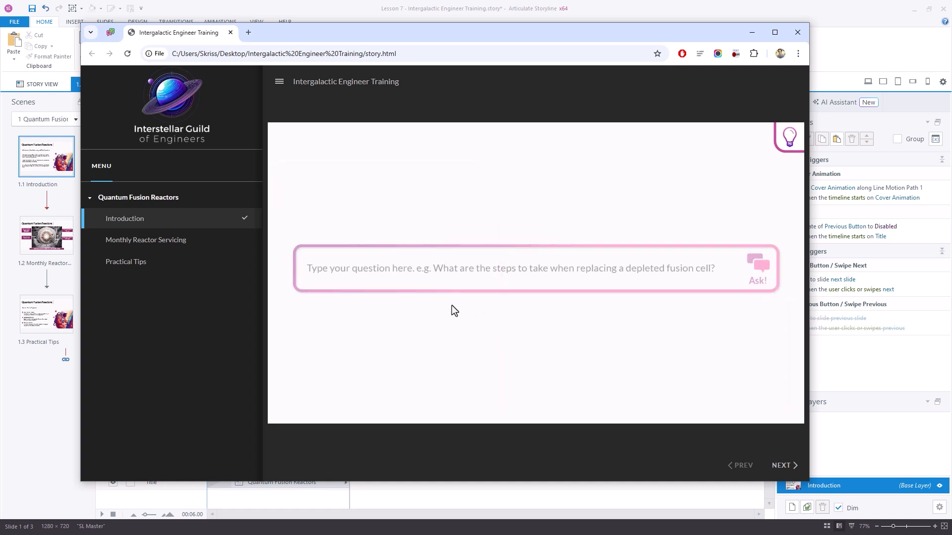
pyautogui.click(578, 272)
pyautogui.write('W')
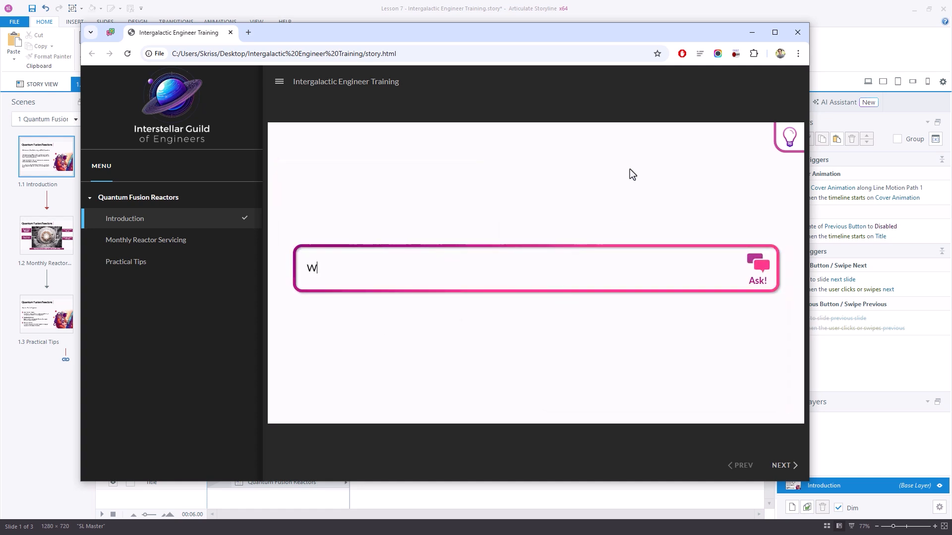
pyautogui.write('hat is the first ')
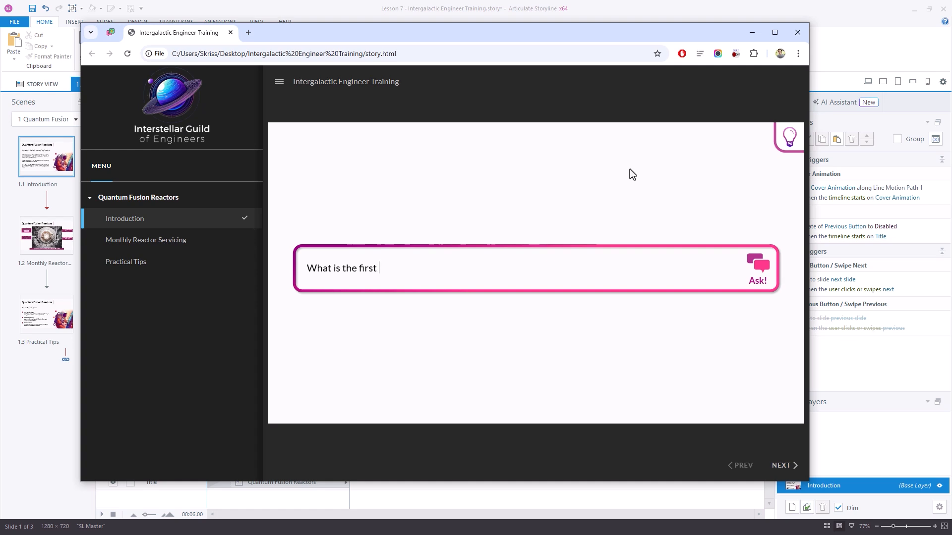
pyautogui.write('step in the servicing process?')
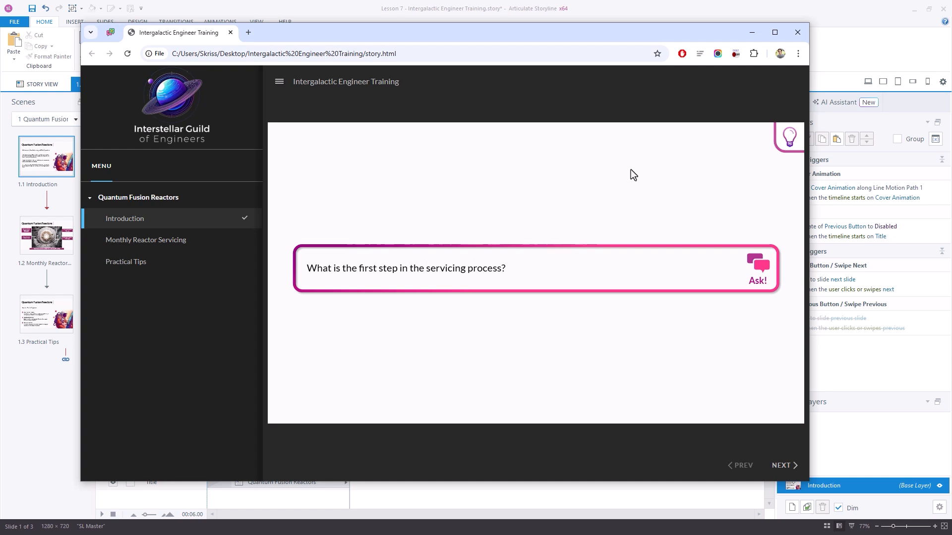
pyautogui.click(753, 273)
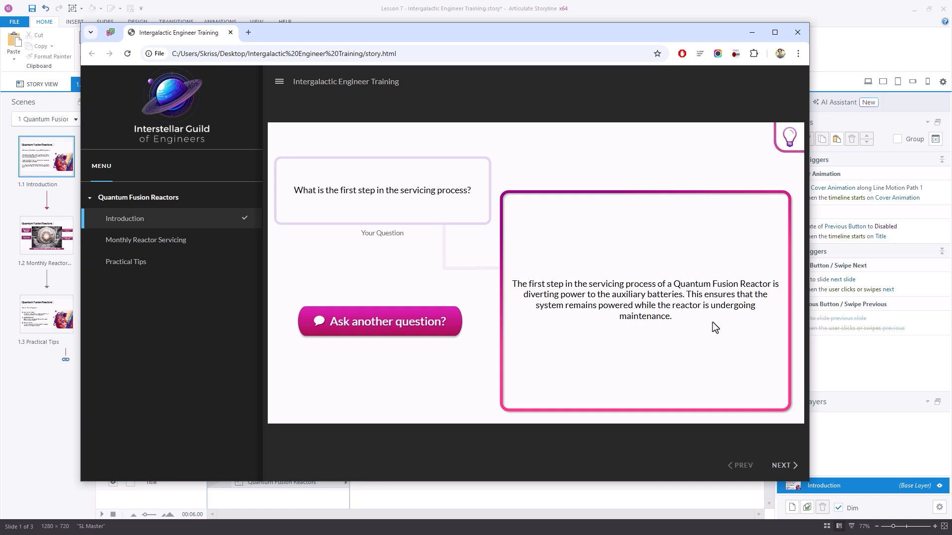
# Ask a further follow-up question, submitting "Can you tell me the next step please?".
pyautogui.click(422, 340)
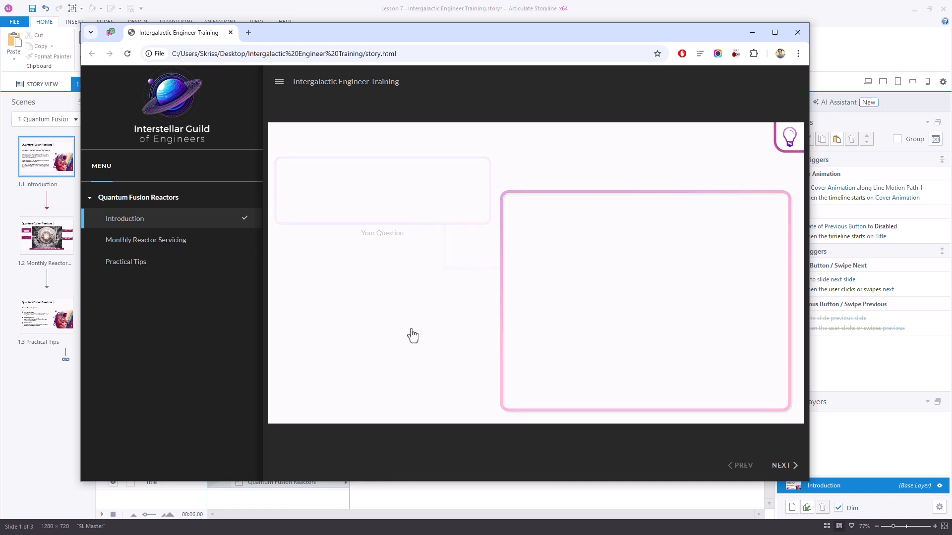
pyautogui.write('Ca')
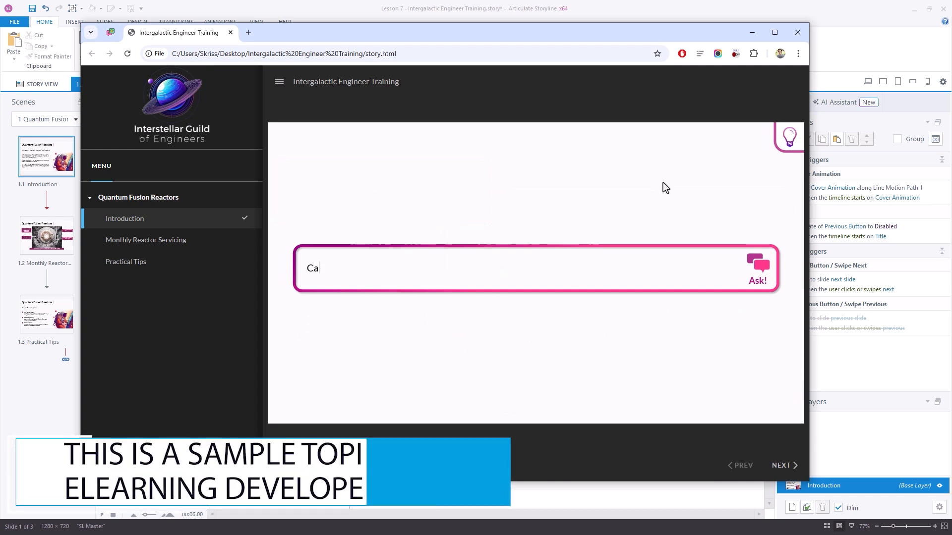
pyautogui.write('n you tell me')
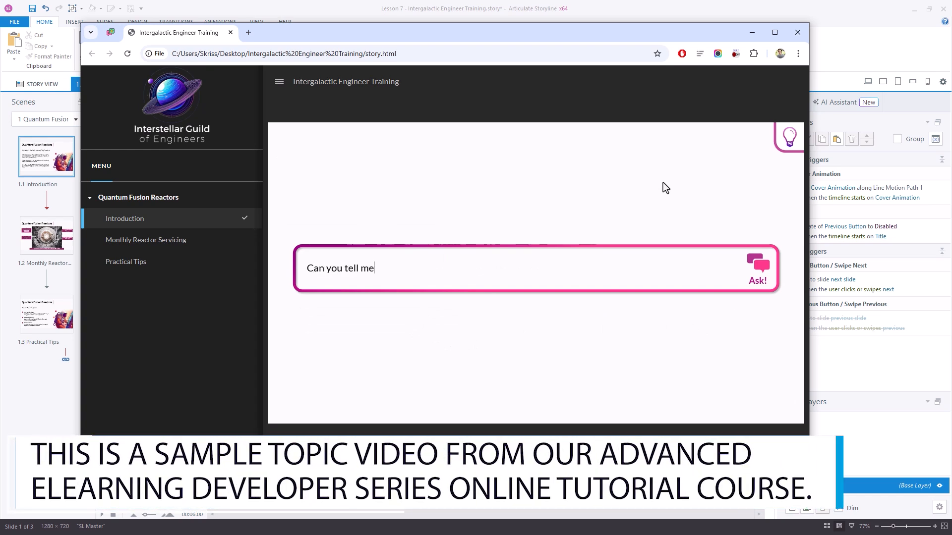
pyautogui.write(' the next step please?')
pyautogui.click(749, 272)
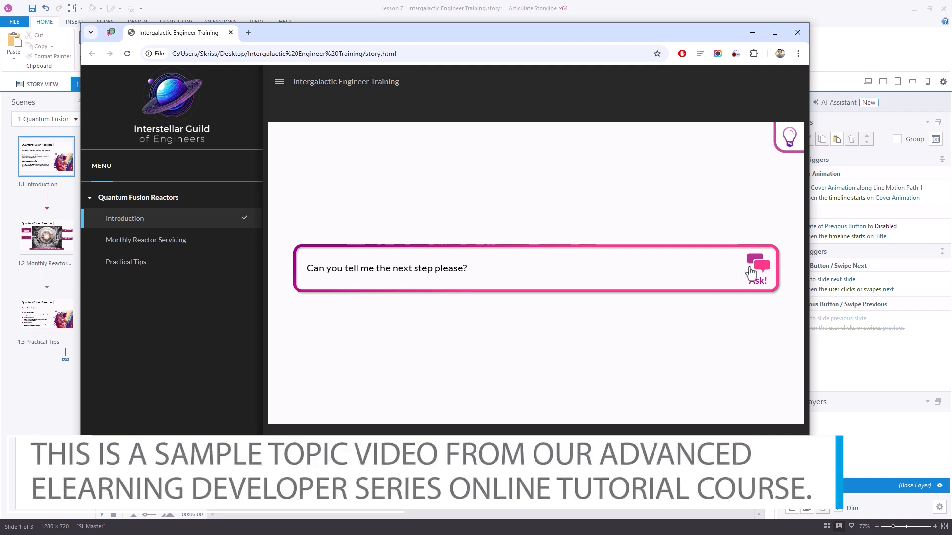